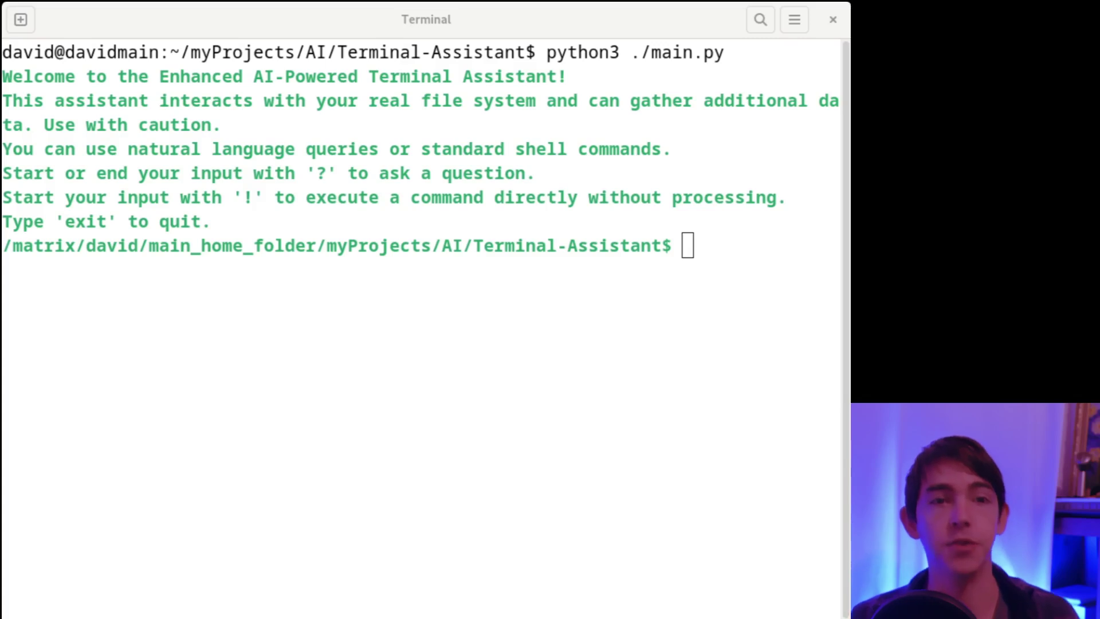
# - Bring the Terminal Assistant window into focus
pyautogui.hotkey('alt', 'Tab')
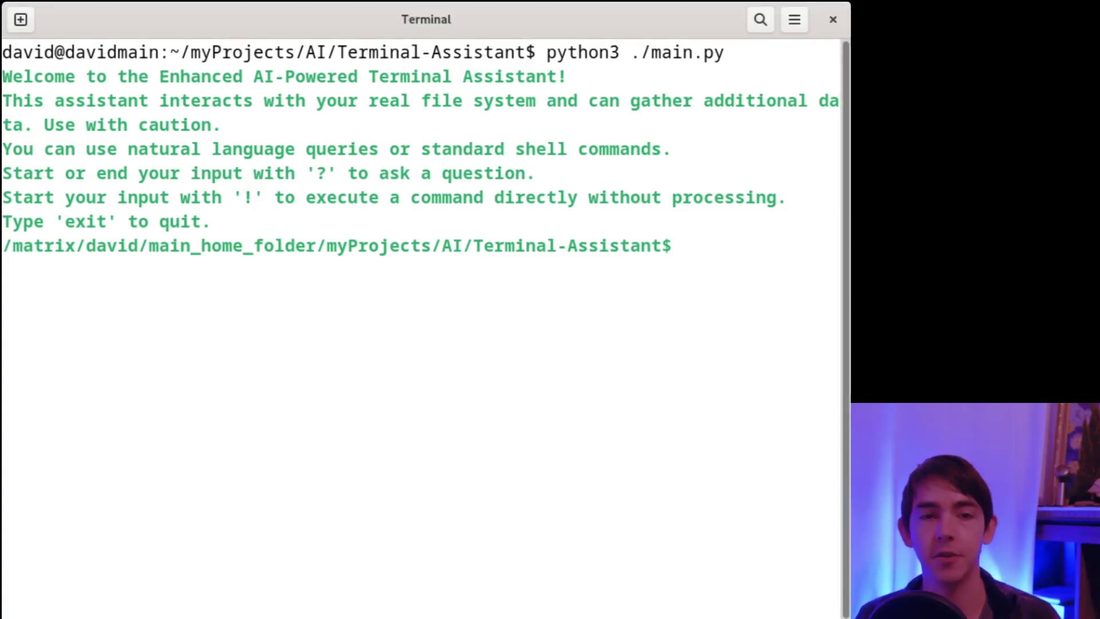
pyautogui.write('Wha')
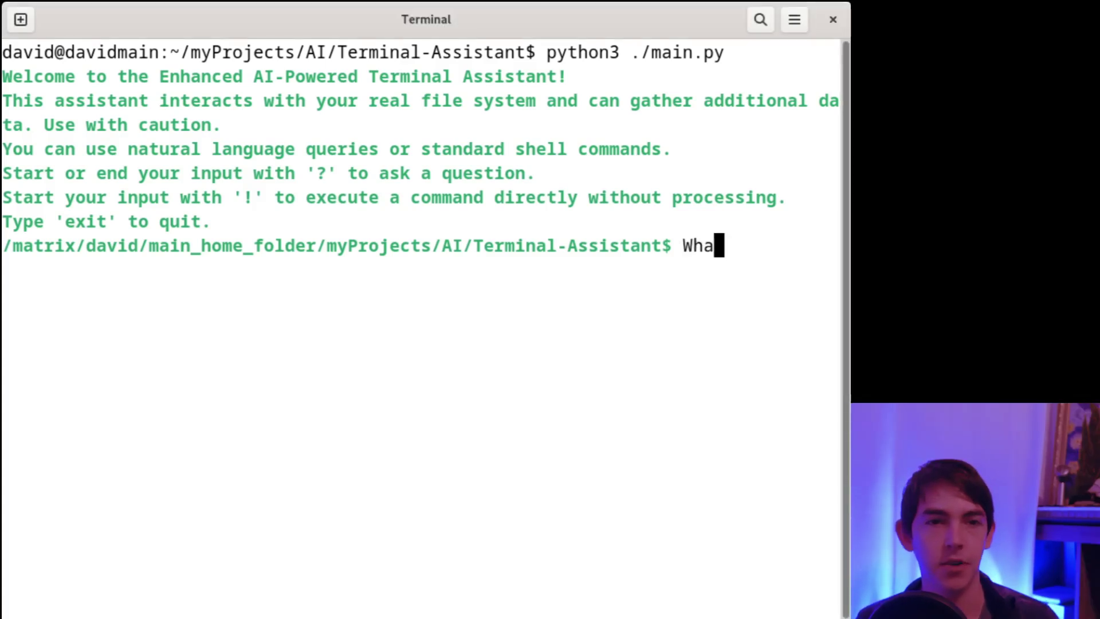
pyautogui.write('t is in here')
# - Ask what is in the folder, then fix a typo in the next request
pyautogui.press('Return')
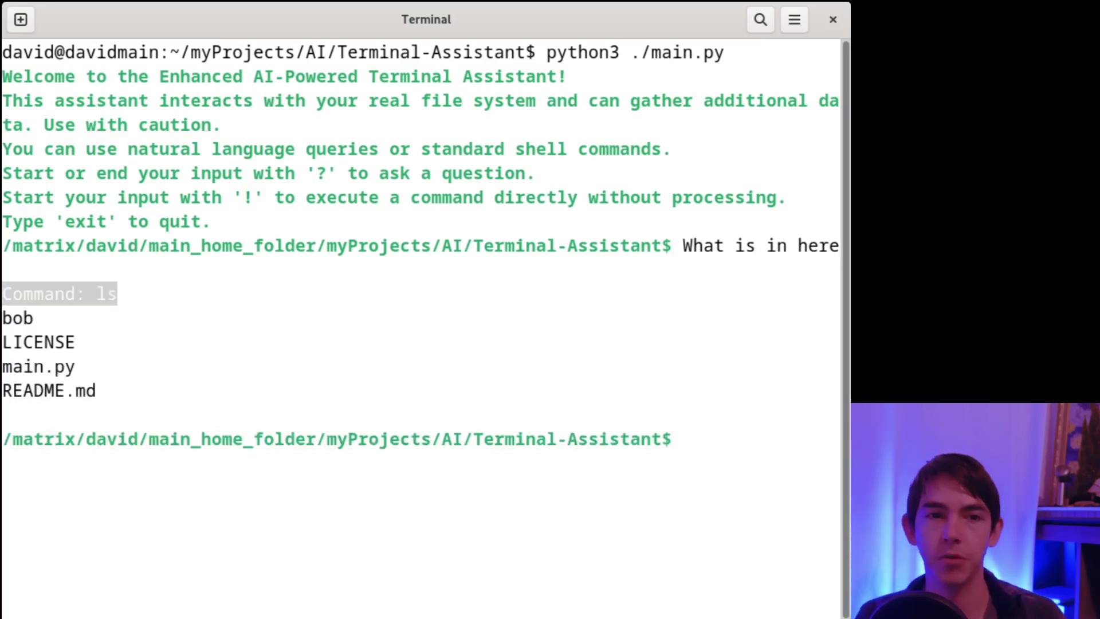
pyautogui.write('Di')
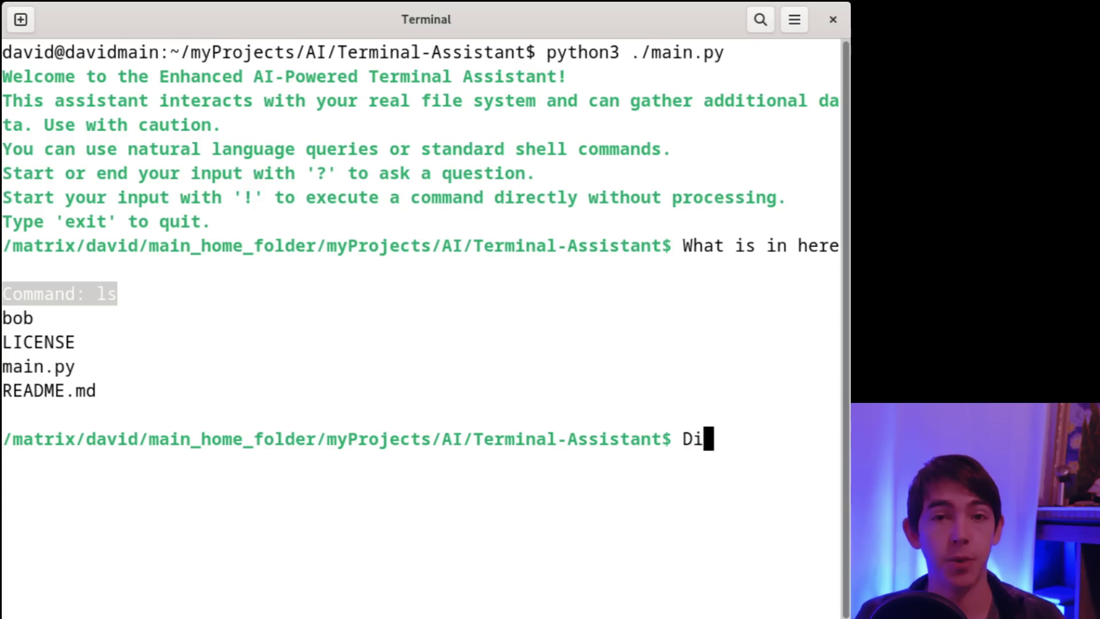
pyautogui.write('splay D')
pyautogui.press('BackSpace')
pyautogui.write('LICENSE')
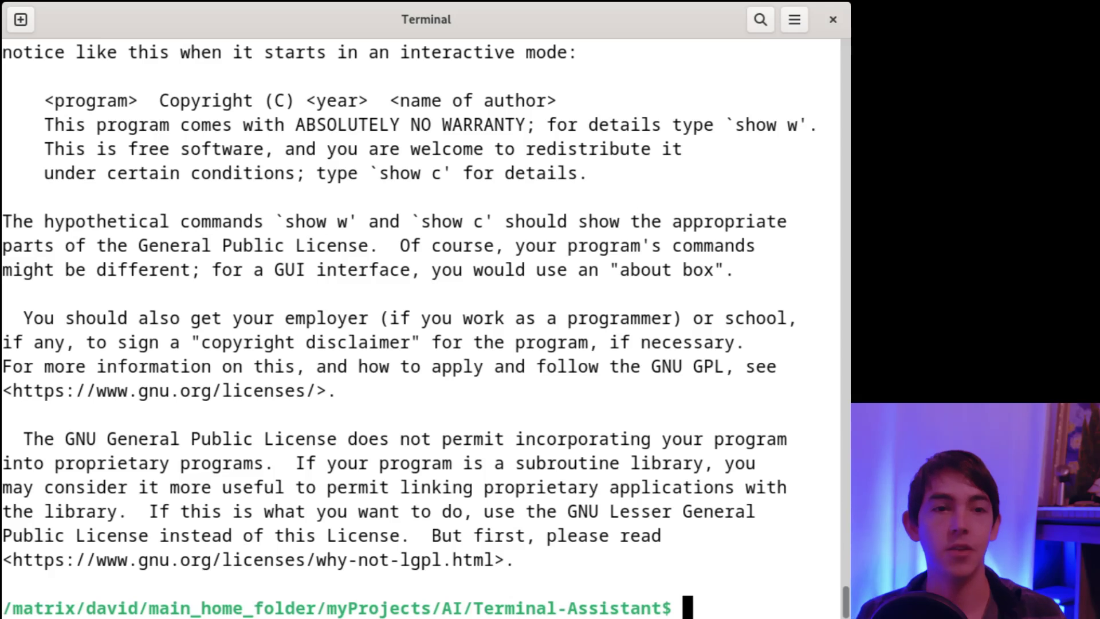
pyautogui.write('Cr')
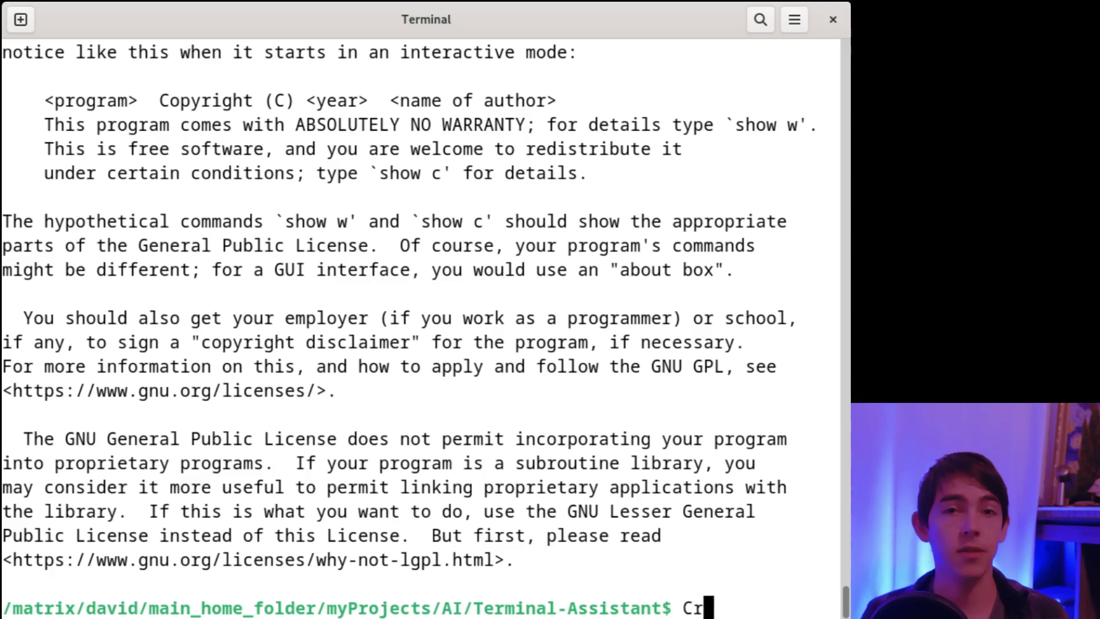
pyautogui.write('eate a folder')
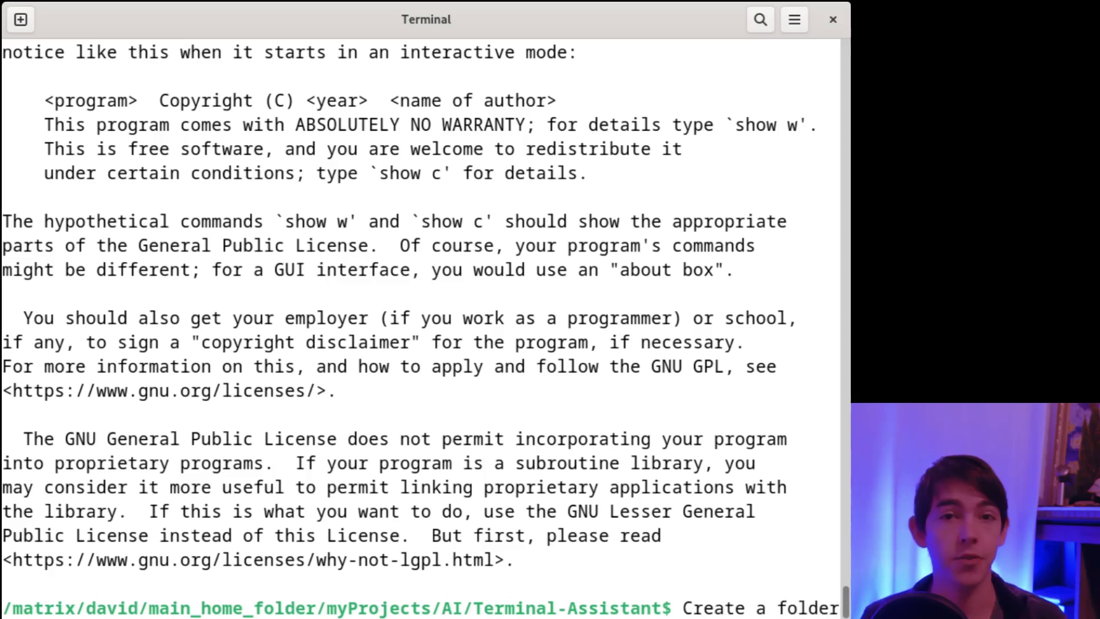
pyautogui.write(' called t')
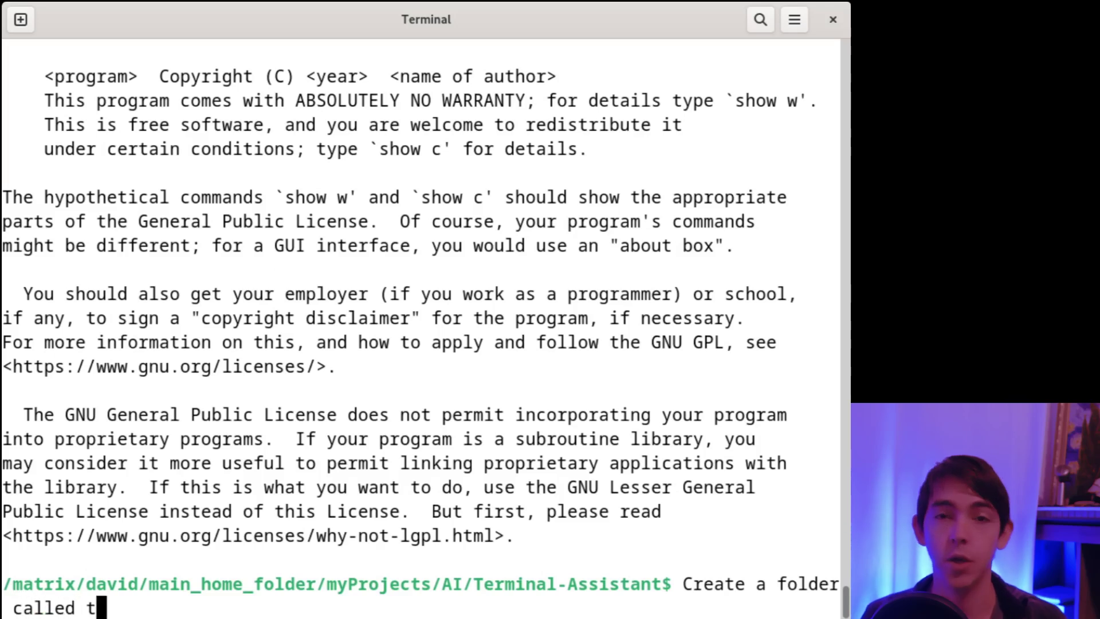
pyautogui.write('esting')
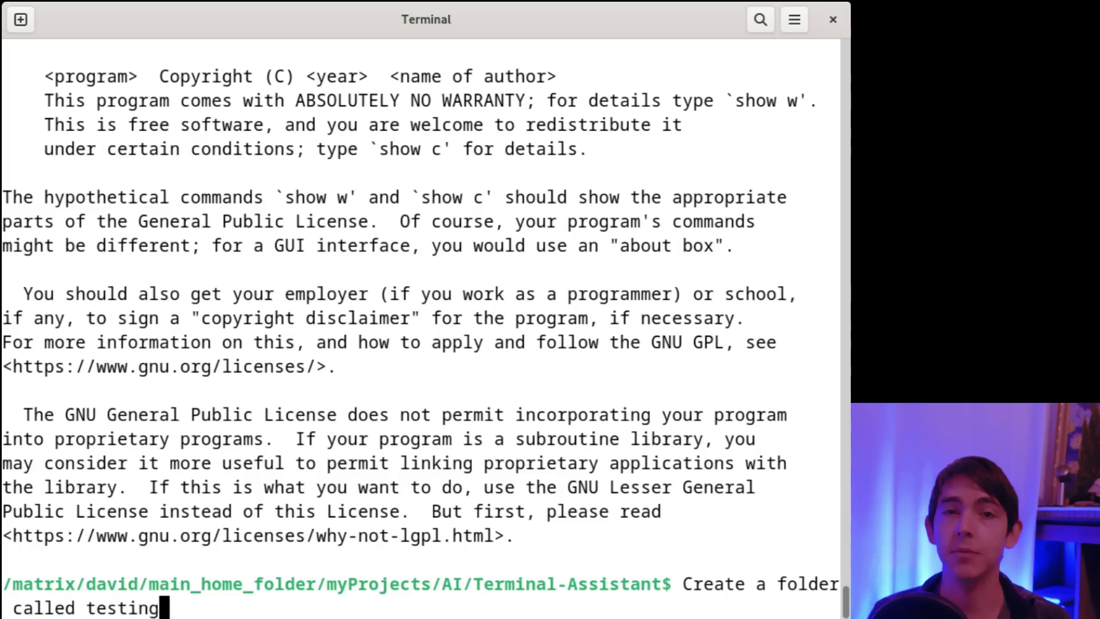
# - Create a testing folder, enter it, and make test1.txt, test2.txt and test3.txt
pyautogui.press('Return')
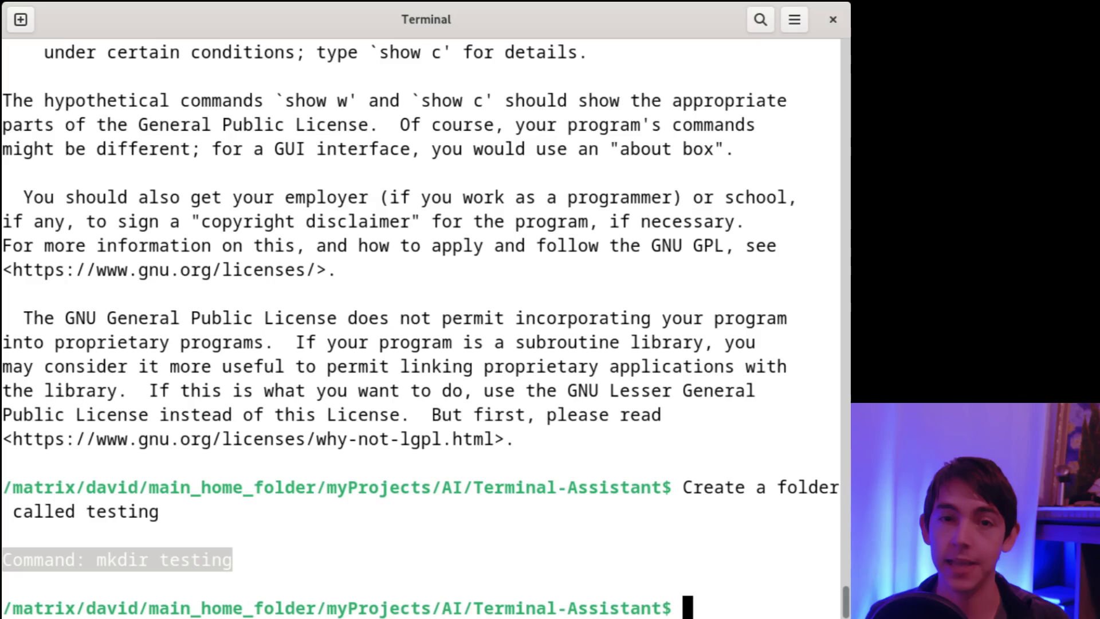
pyautogui.write('Enter that folder')
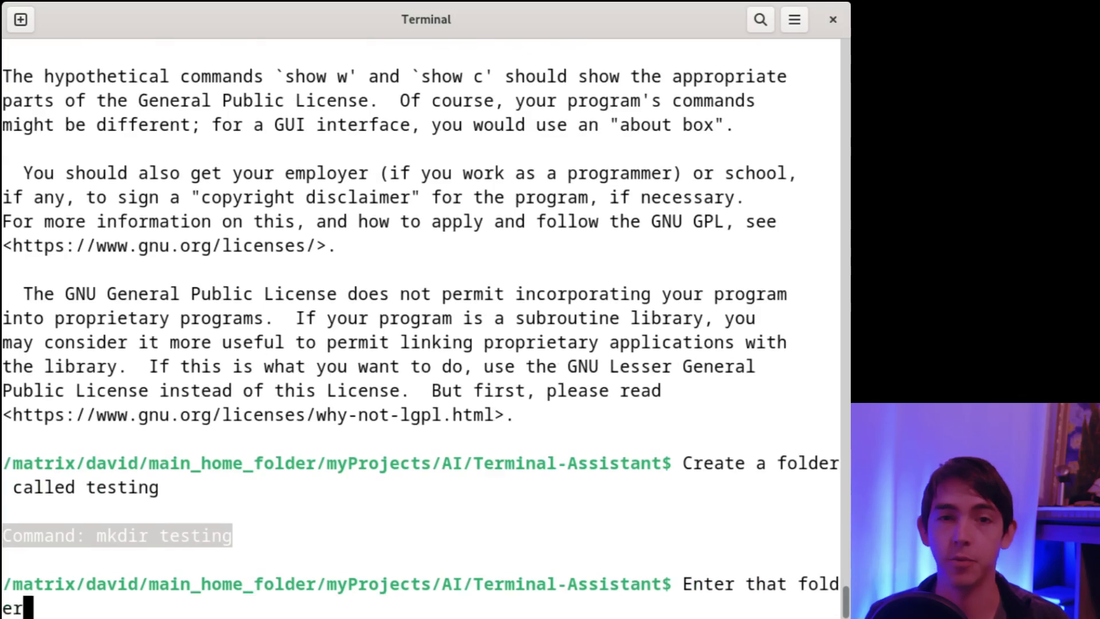
pyautogui.press('Return')
pyautogui.write('Make files test1.txt-tes')
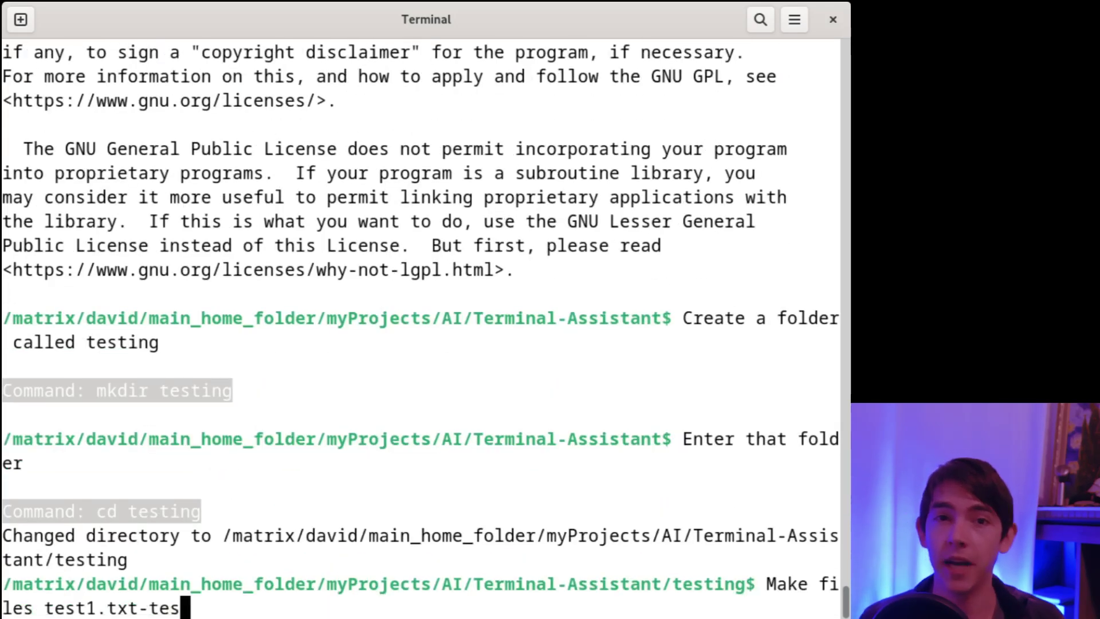
pyautogui.write('t3.txt')
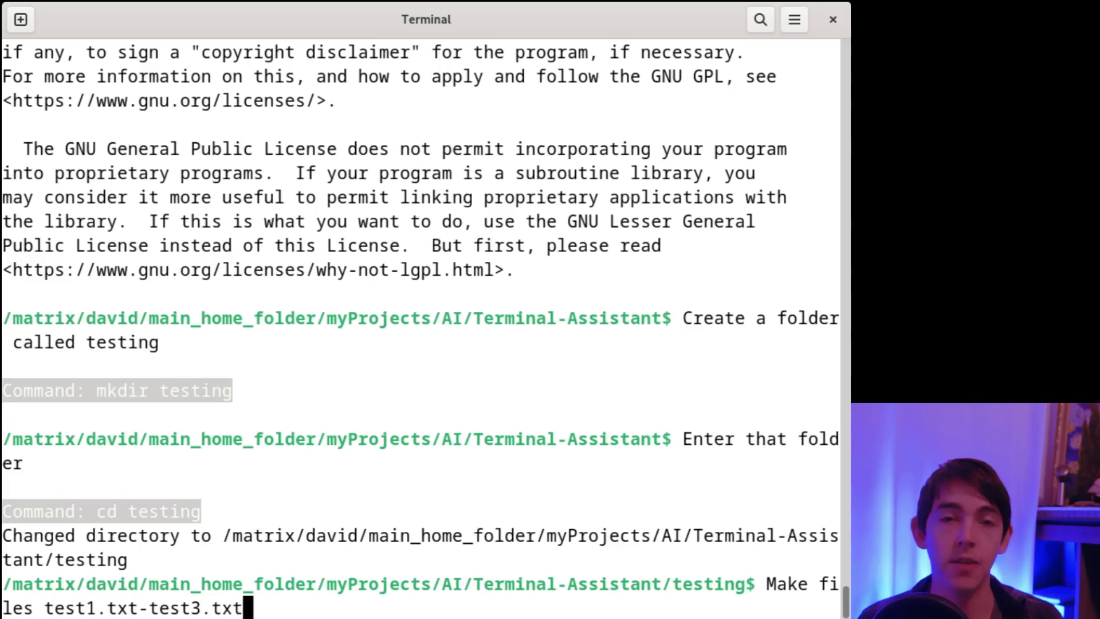
pyautogui.press('Return')
pyautogui.write("Show me what's in t")
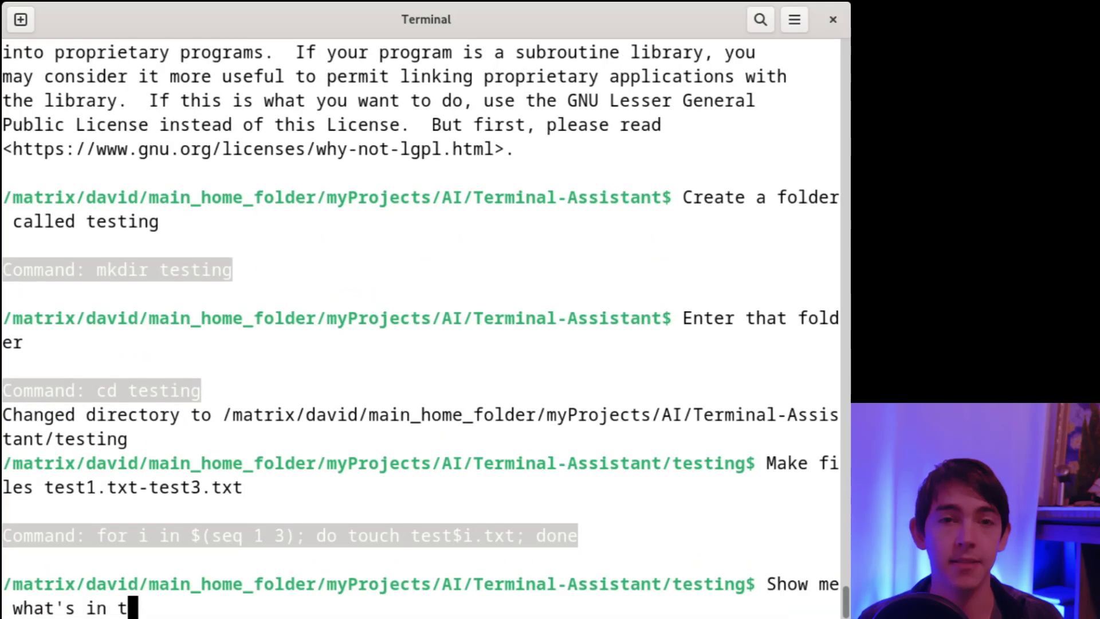
pyautogui.write('his folder')
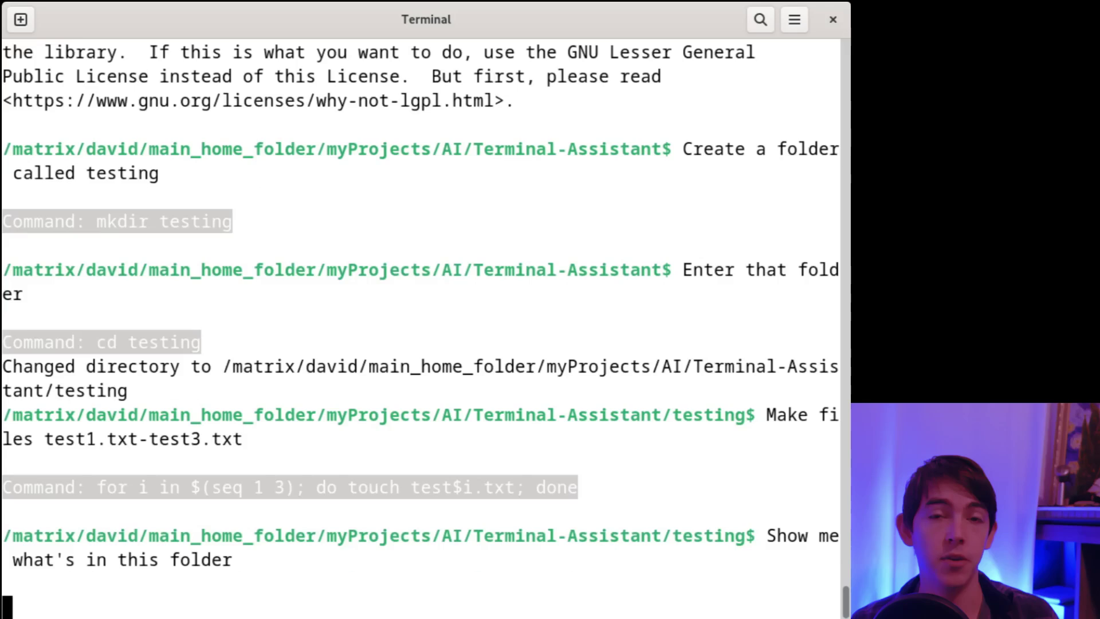
# - List the testing folder, return to Terminal-Assistant, and find text files in subfolders
pyautogui.press('Return')
pyautogui.write('Go back to the previous folder')
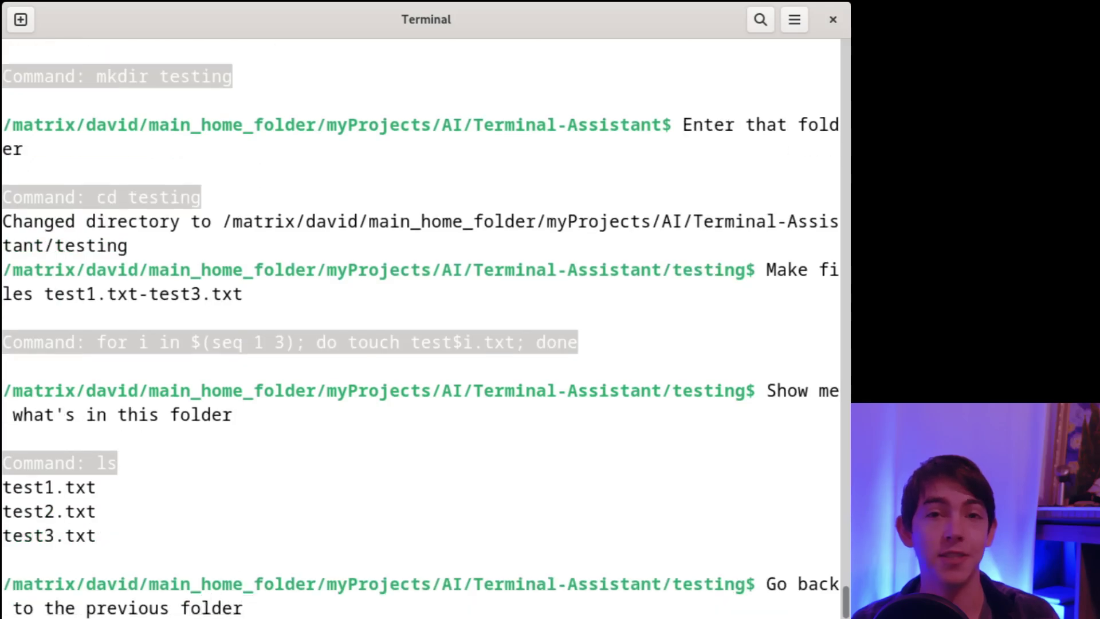
pyautogui.press('Return')
pyautogui.write('Find all text files in the current directory and its ')
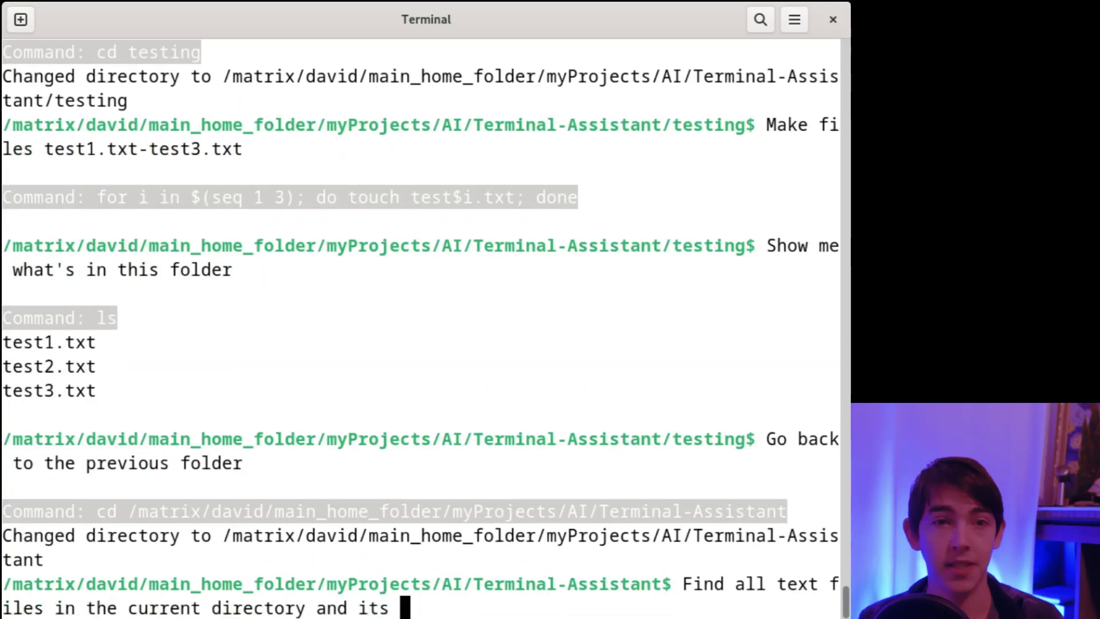
pyautogui.write('subfolder')
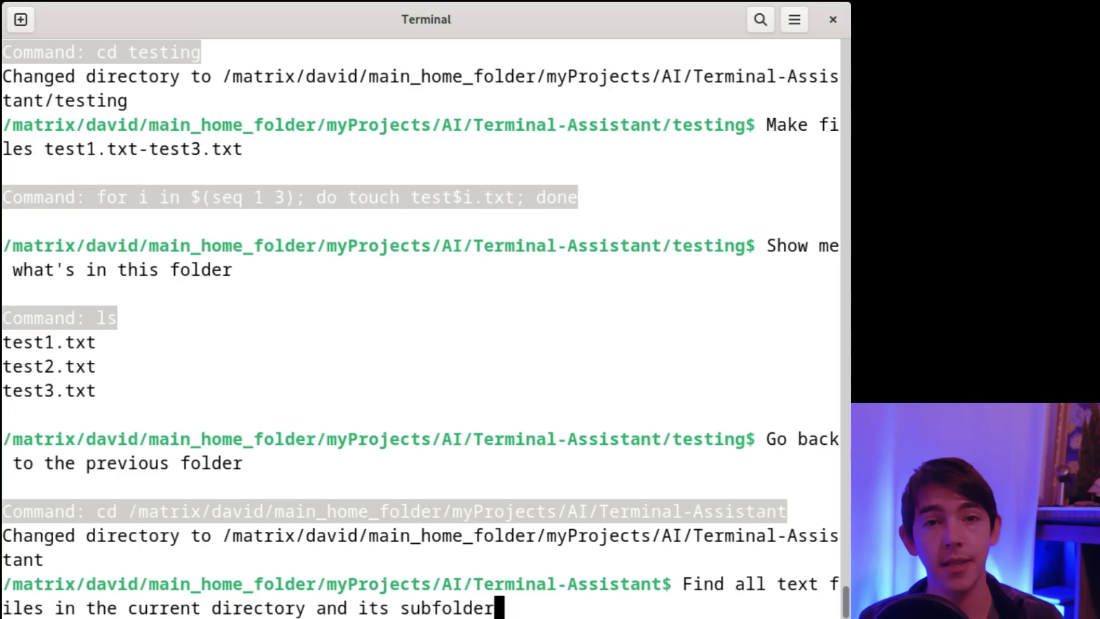
pyautogui.write('s')
pyautogui.press('Return')
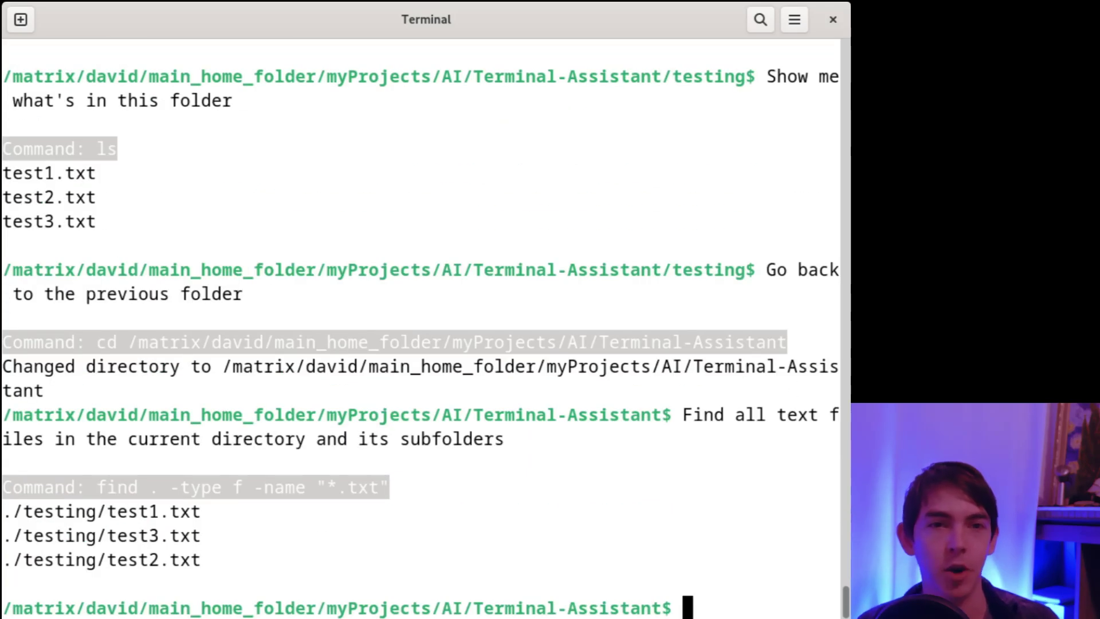
pyautogui.write("What's the current date and time")
# - Ask for the date and time, available disk space, disk sizes and logged-in user
pyautogui.press('Return')
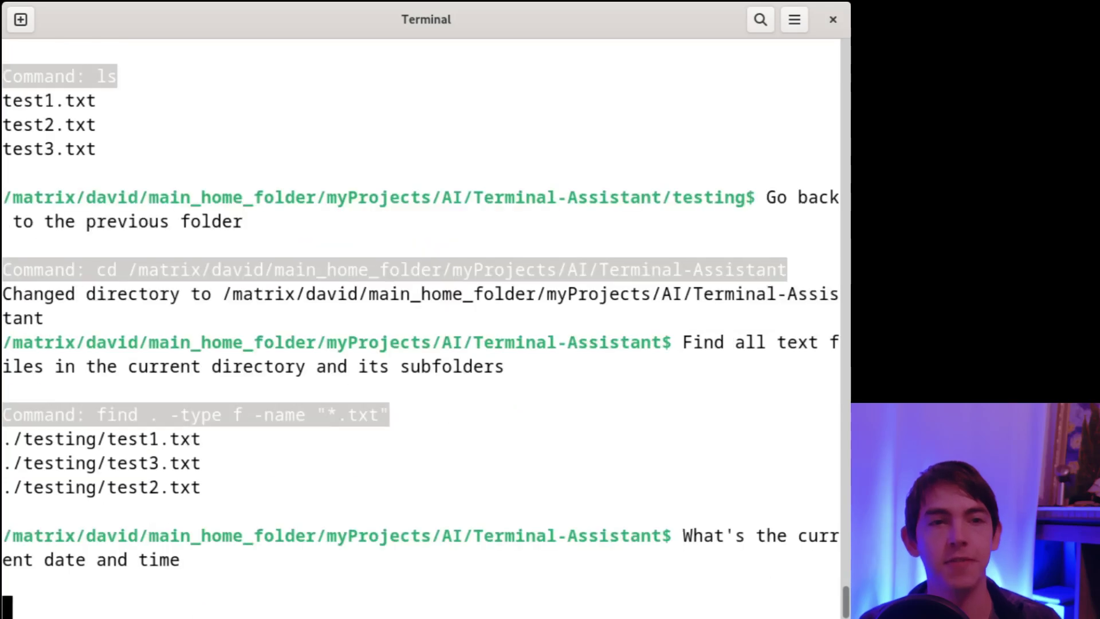
pyautogui.write('How much disk space is available')
pyautogui.press('Return')
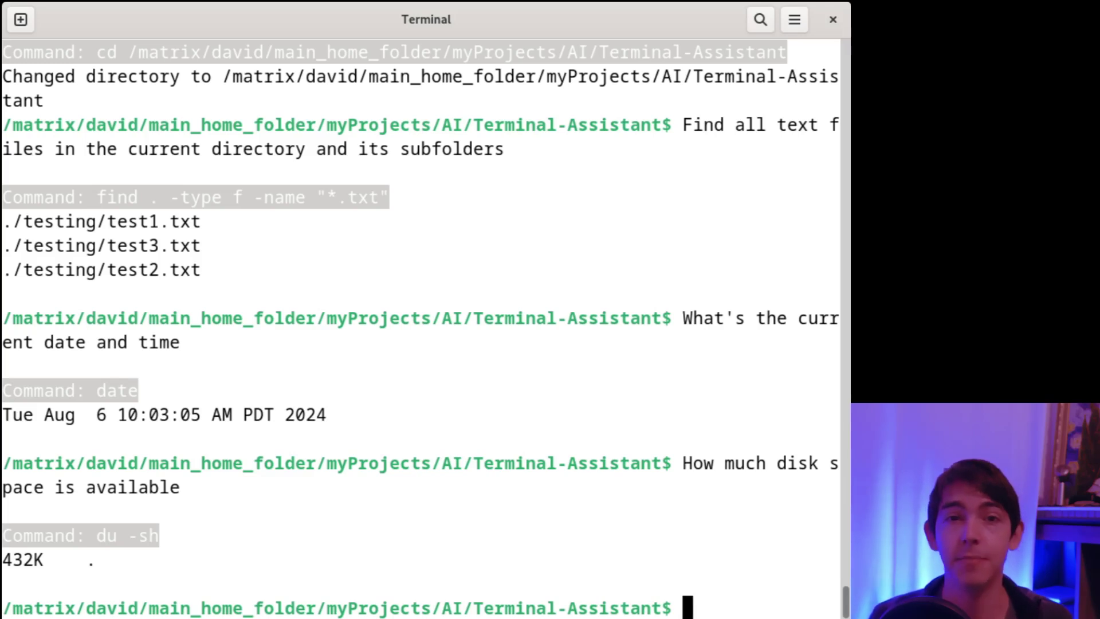
pyautogui.write('How big is')
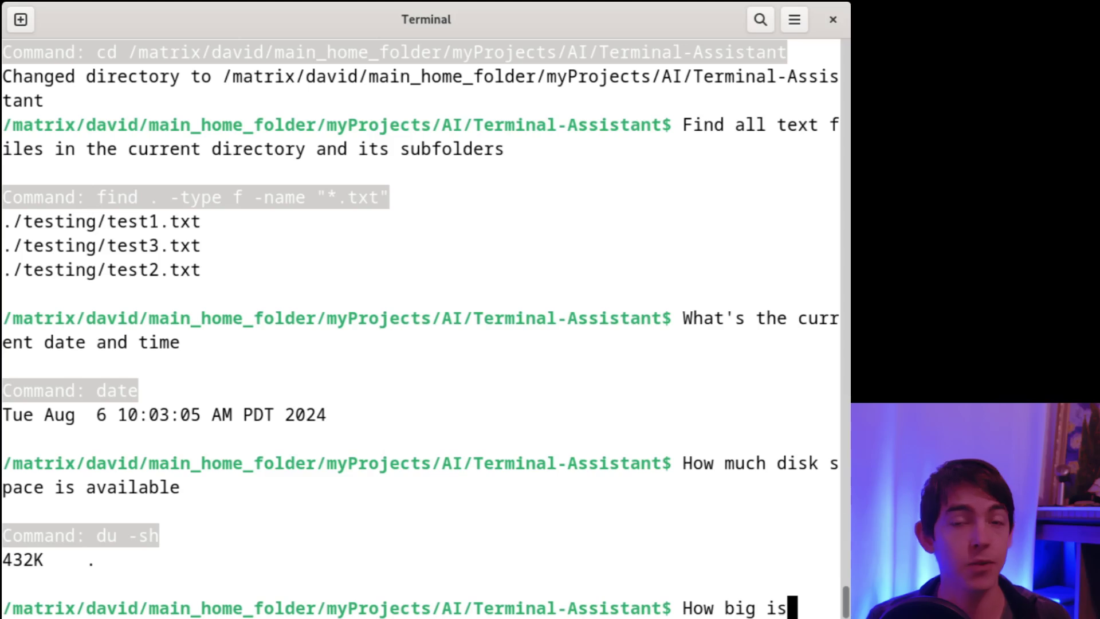
pyautogui.write(' the disk')
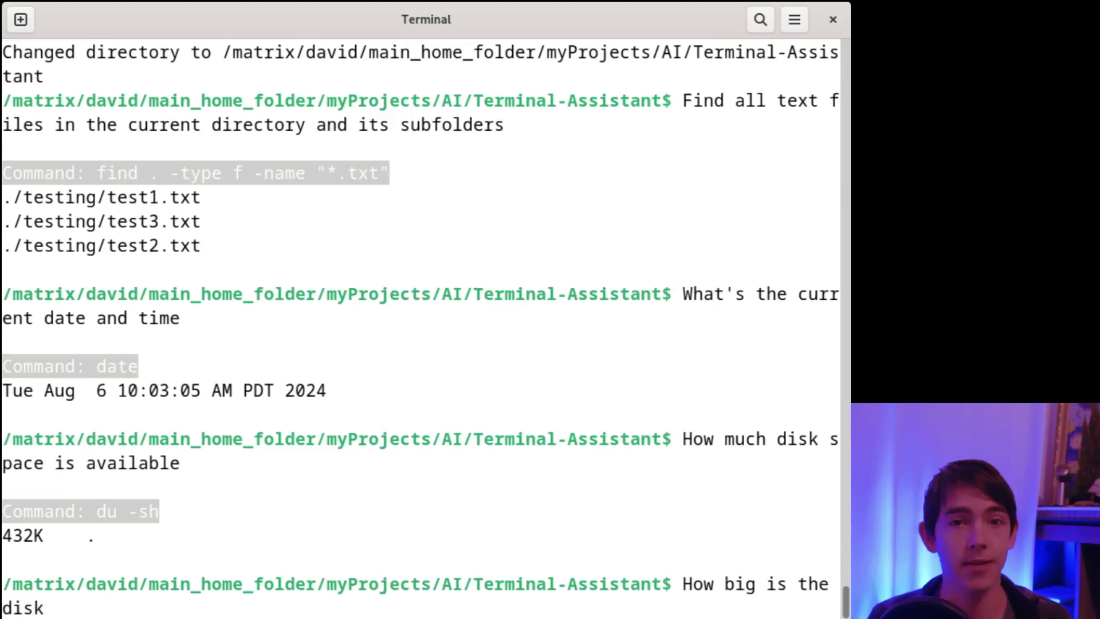
pyautogui.press('Return')
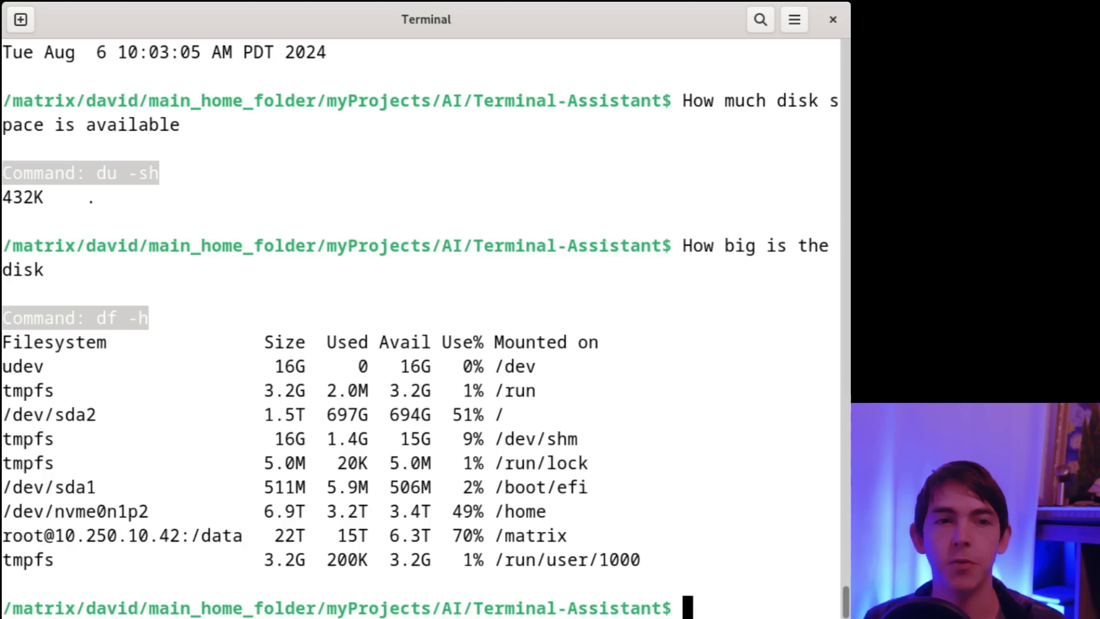
pyautogui.write('Who am I logged')
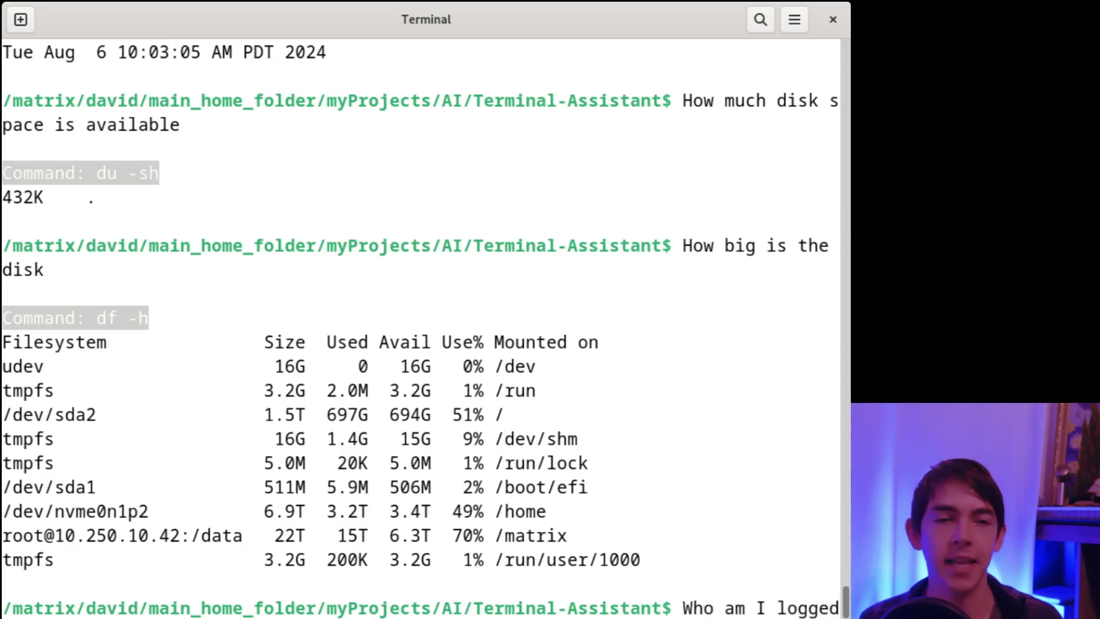
pyautogui.write(' in as')
pyautogui.press('Return')
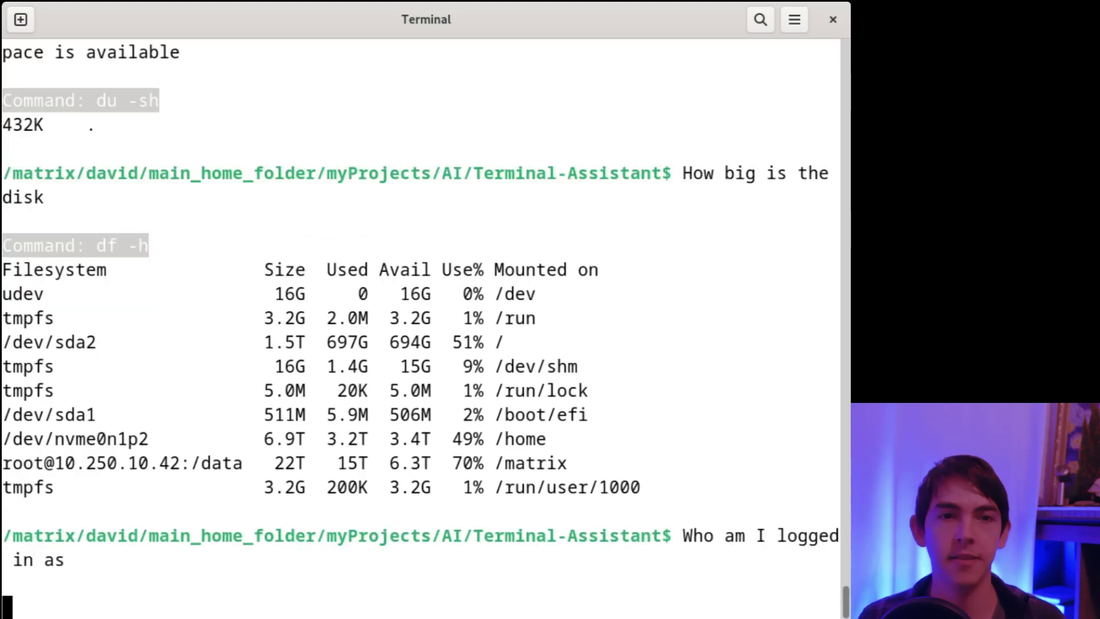
pyautogui.write('Create a simple Python script to print a greeting')
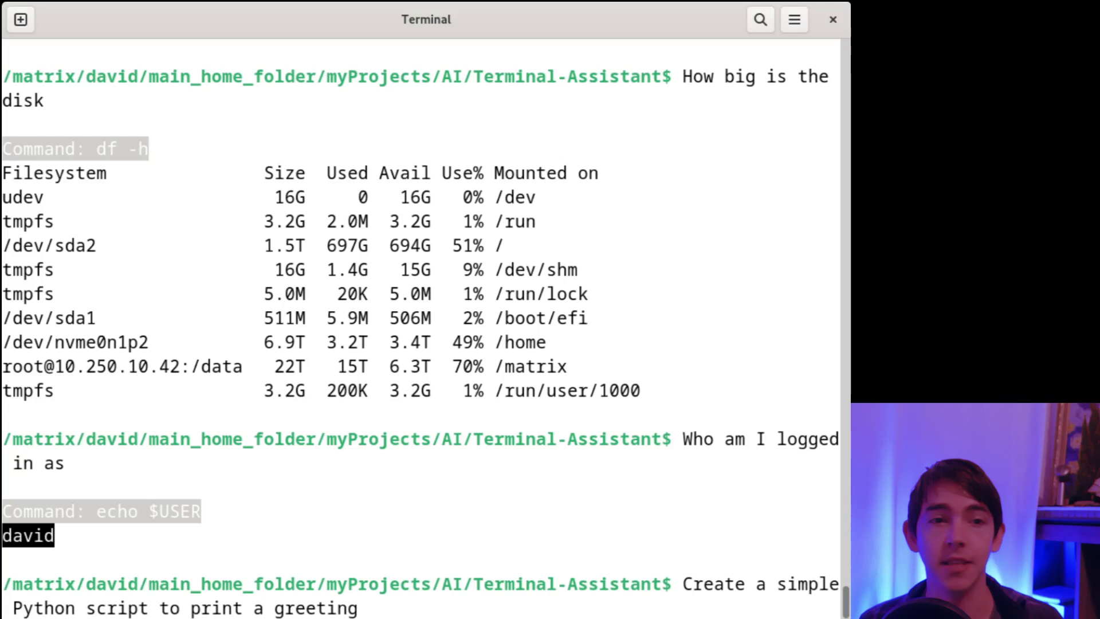
# - Create and run greeting.py printing Hello, World!, then ask for the IP address
pyautogui.press('Return')
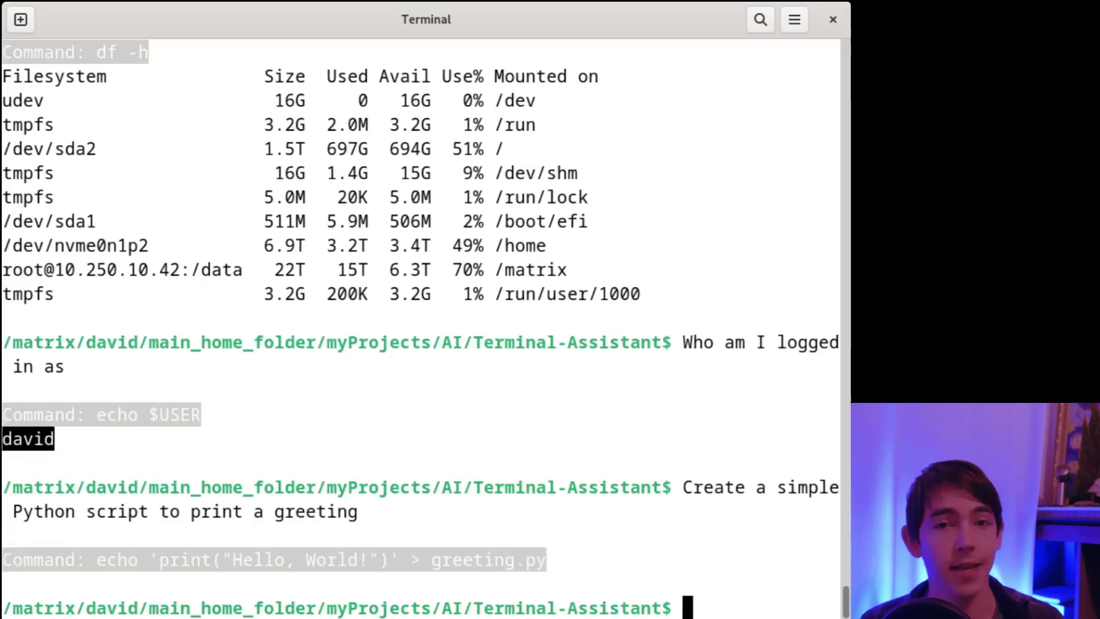
pyautogui.write('Run that Python script')
pyautogui.press('Return')
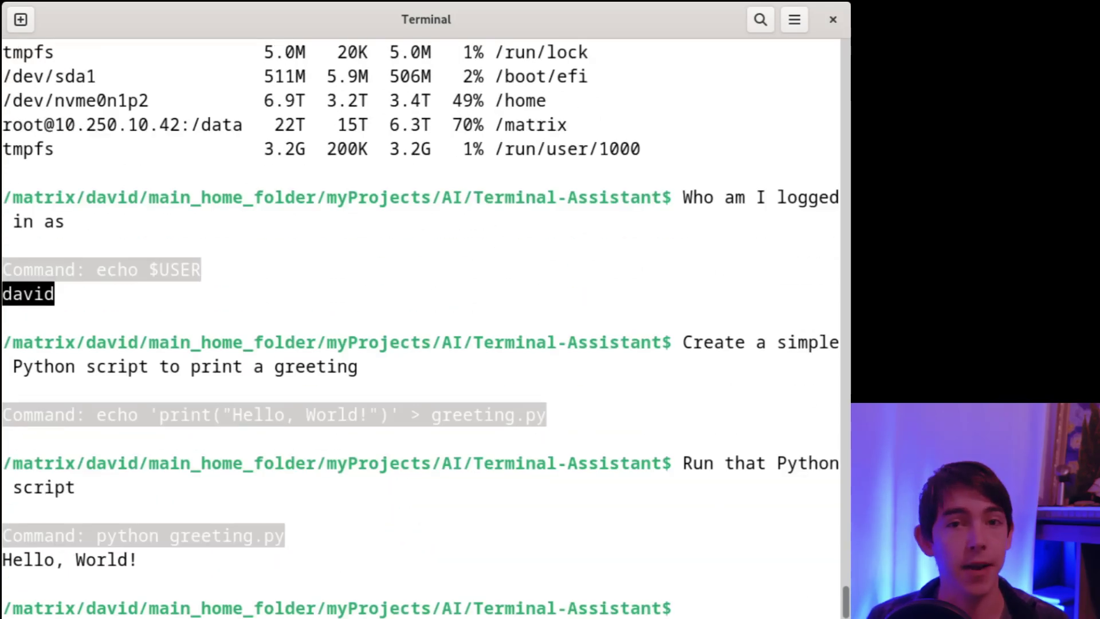
pyautogui.write("What's my IP address")
pyautogui.press('Return')
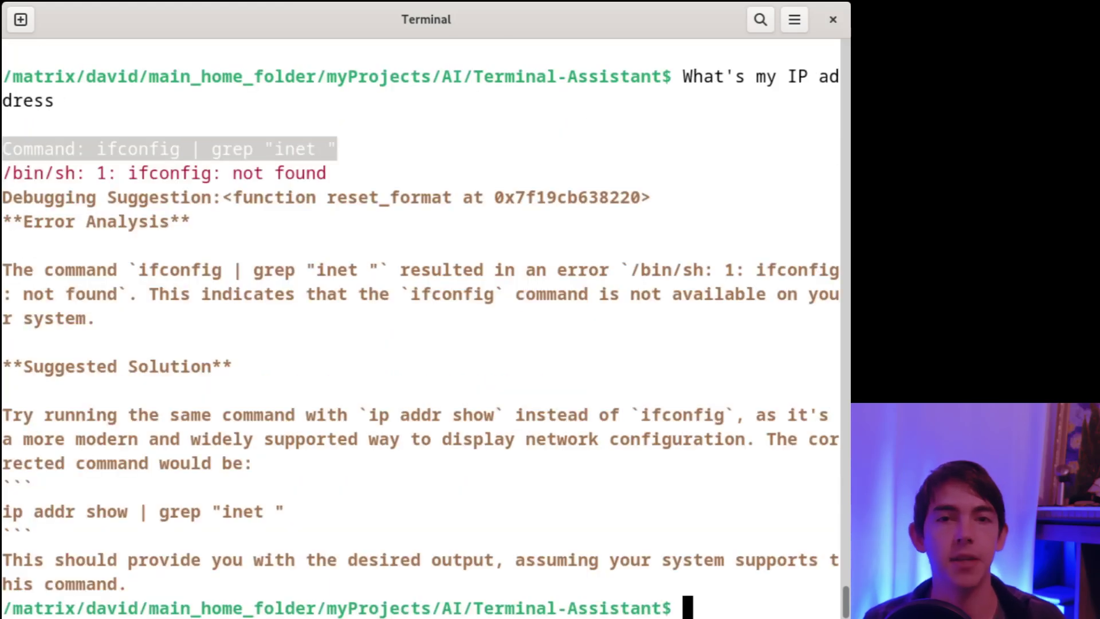
# - Copy and run the suggested ip addr show | grep "inet " command
pyautogui.moveTo(2, 512); pyautogui.dragTo(284, 511)
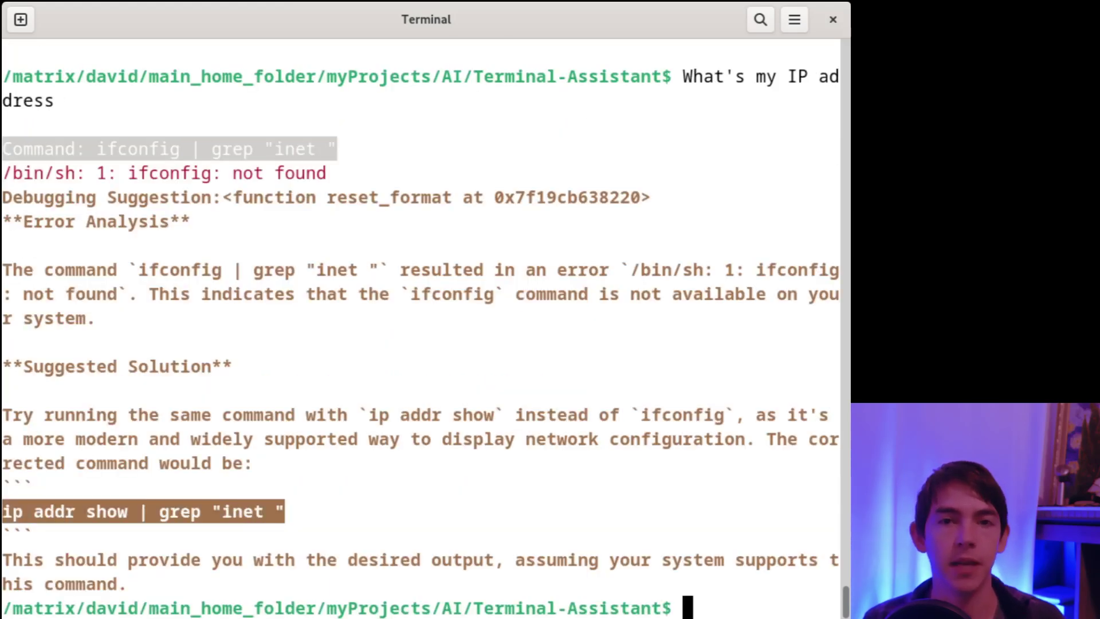
pyautogui.write('ip addr show | grep "inet "')
pyautogui.press('Return')
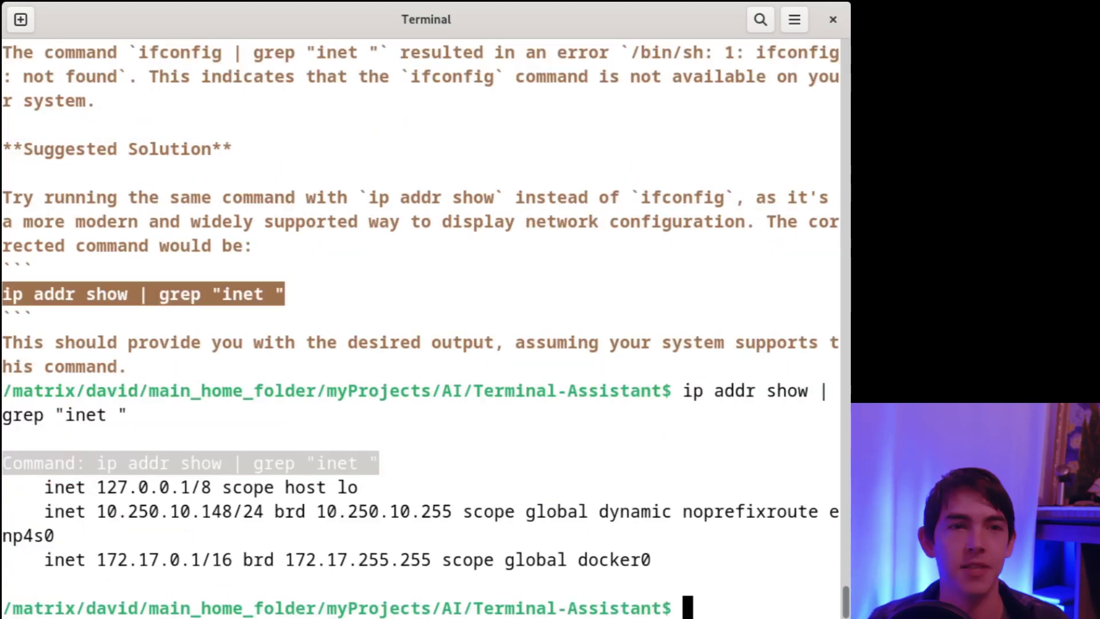
# - Ask how to add a new user and select the 'sudo useradd username' line
pyautogui.write('How do I add a new user to the system?')
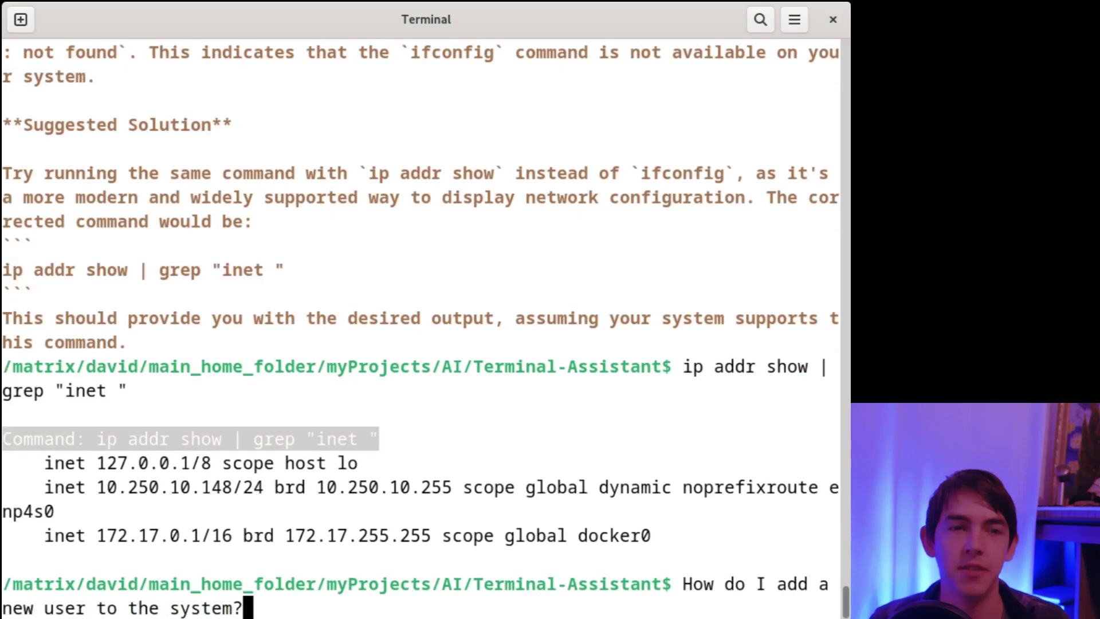
pyautogui.press('Return')
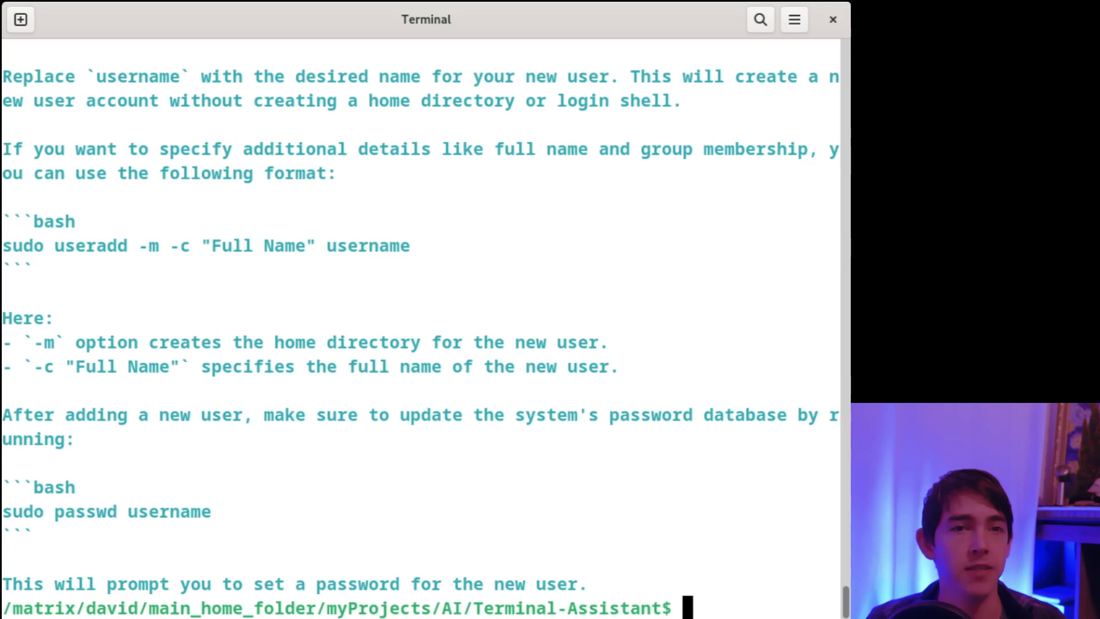
pyautogui.scroll(3, 421, 344)
pyautogui.scroll(3, 421, 343)
pyautogui.scroll(3, 421, 344)
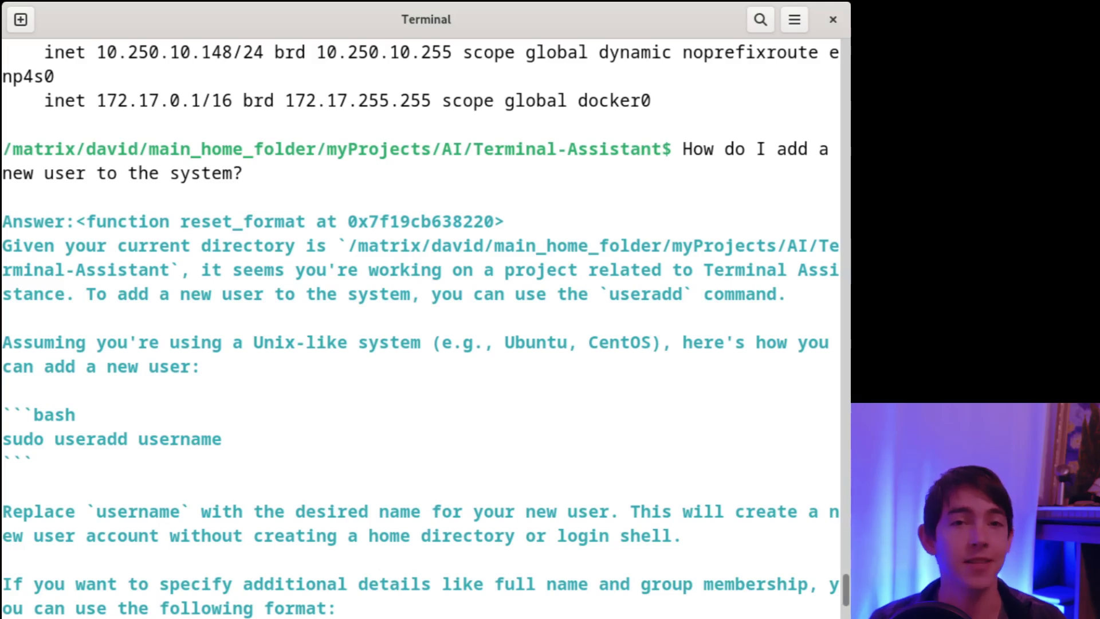
pyautogui.scroll(-3, 421, 344)
pyautogui.tripleClick(22, 366)
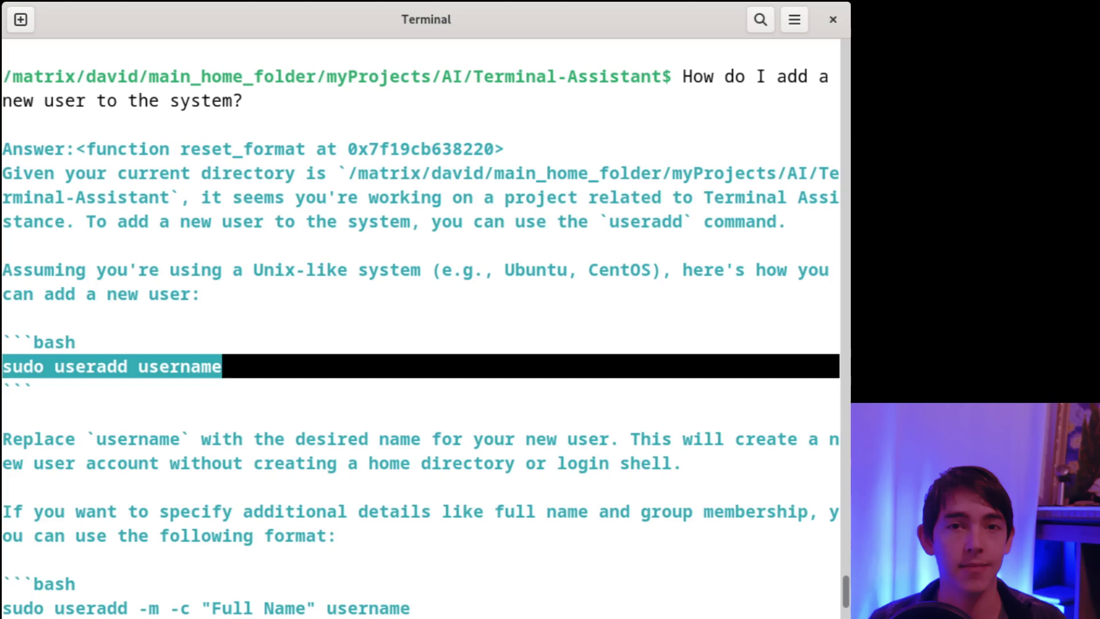
pyautogui.click(21, 367)
pyautogui.scroll(-3, 421, 344)
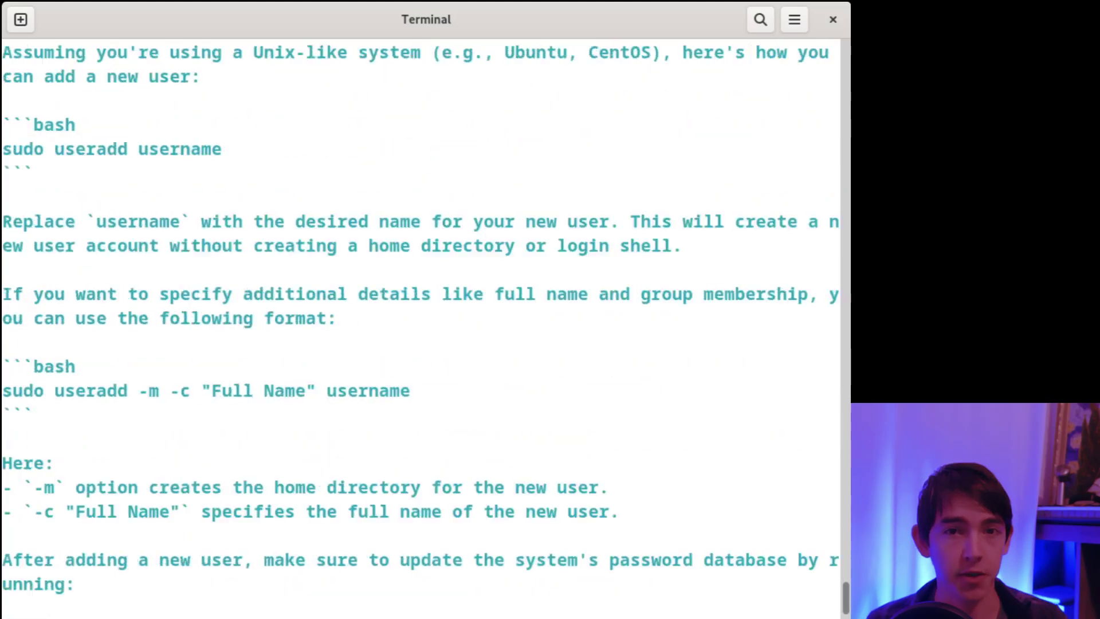
pyautogui.scroll(-3, 421, 344)
pyautogui.scroll(-3, 421, 344)
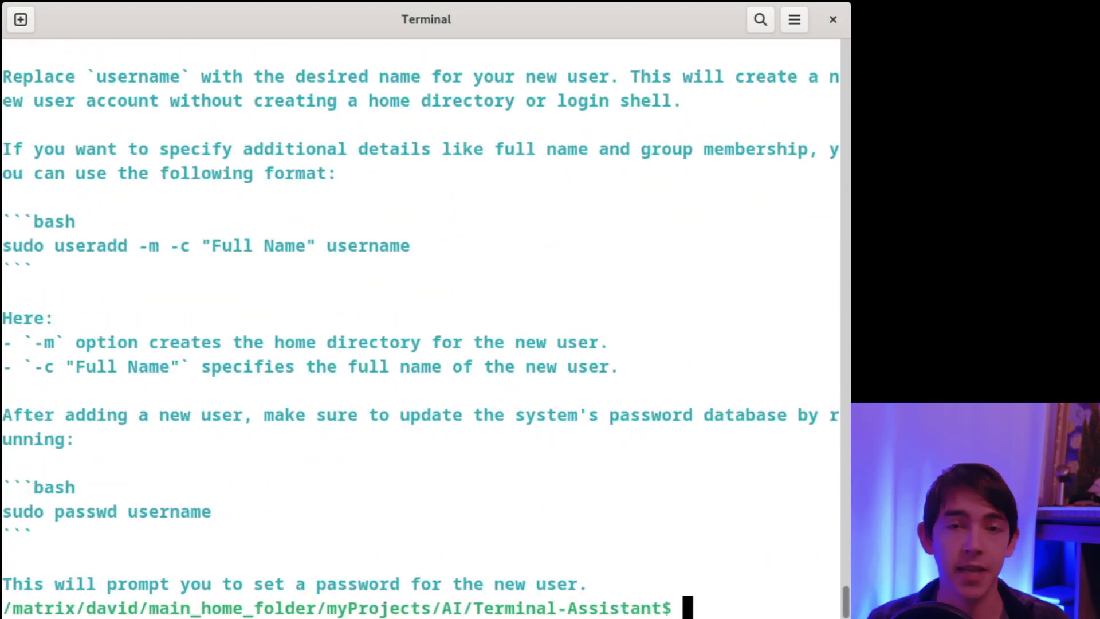